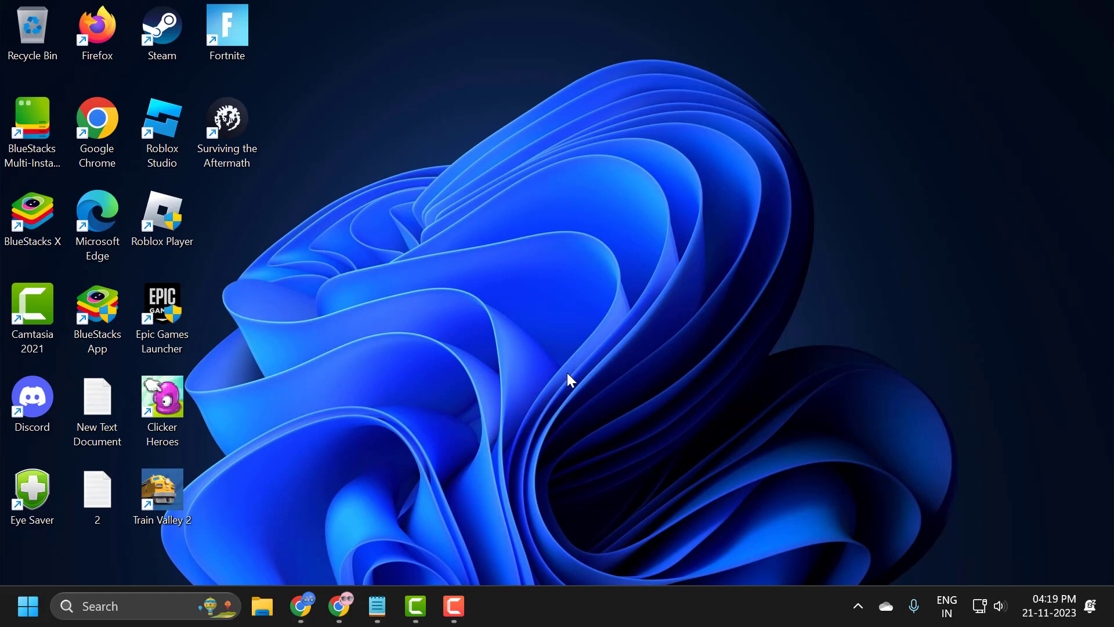
Start a taskbar search for 'edit group policy'.
click(149, 607)
text(edit)
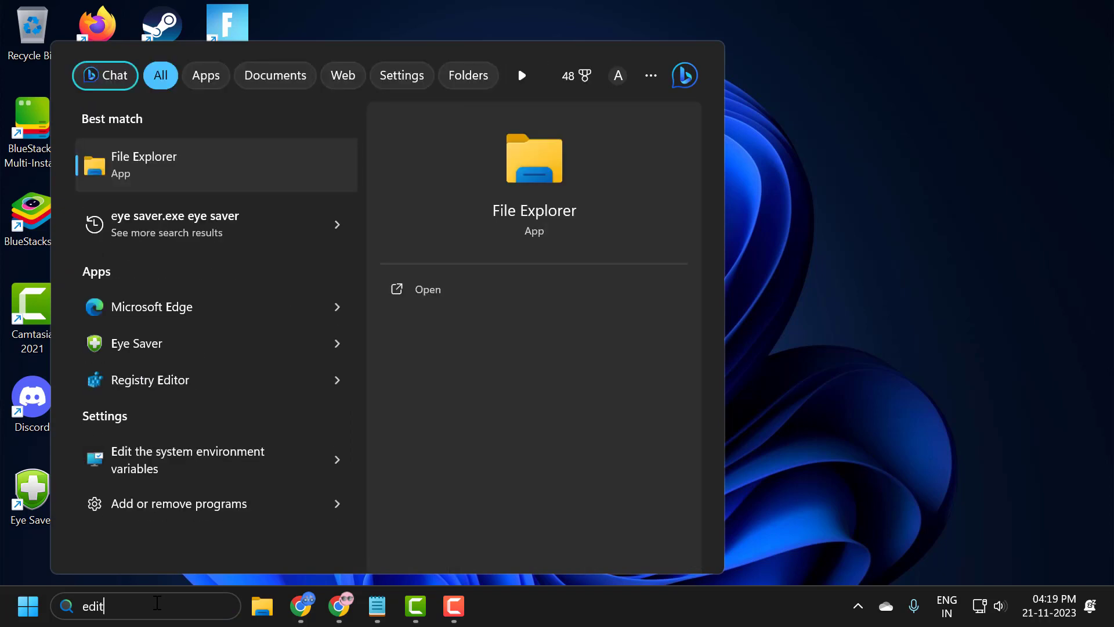
text( grou)
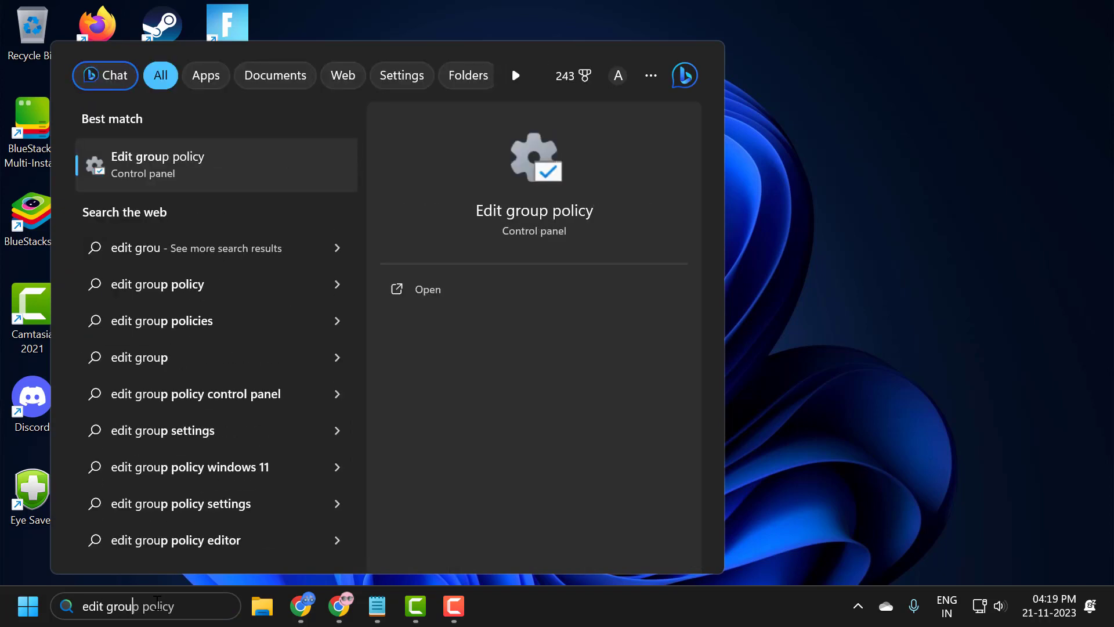
Launch the editor maximized and browse to Computer Configuration > Administrative Templates > System > Logon.
click(175, 160)
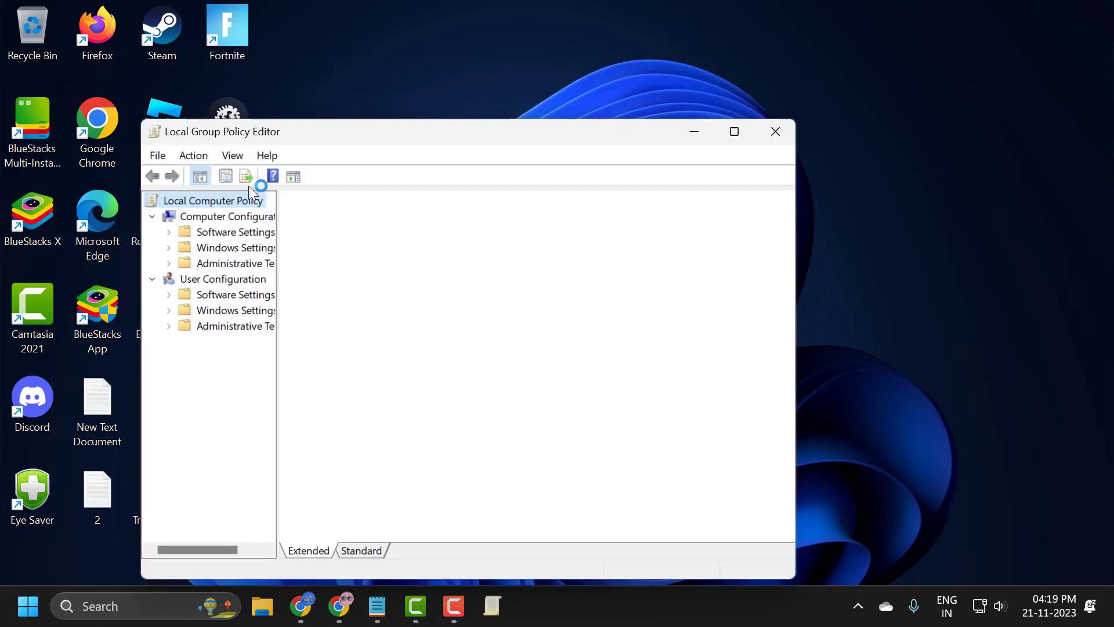
click(734, 133)
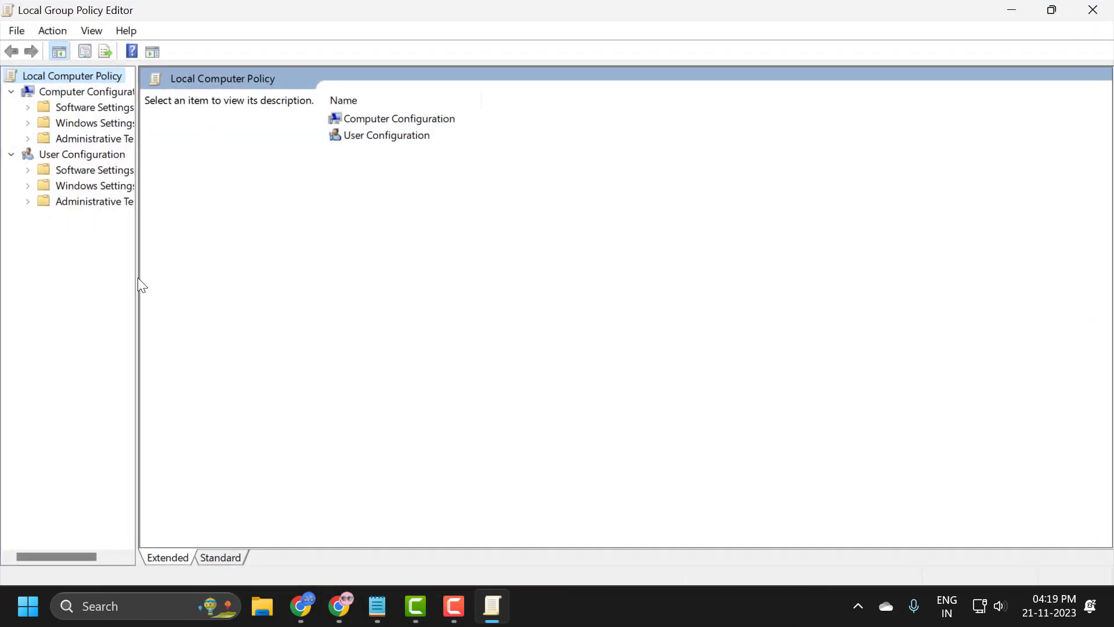
drag(137, 278, 218, 277)
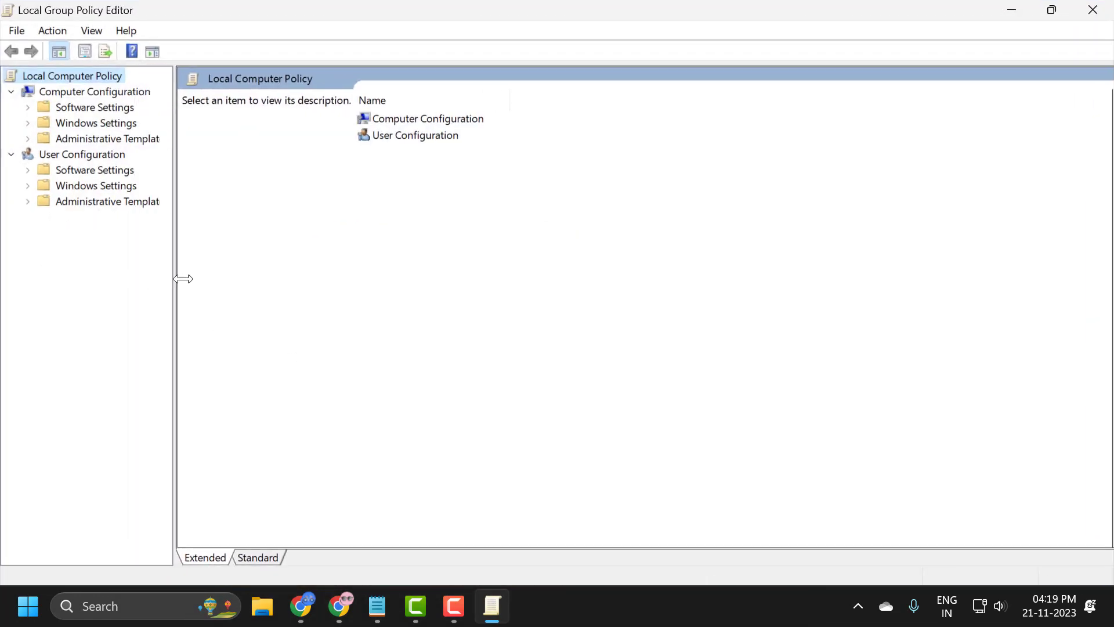
click(29, 140)
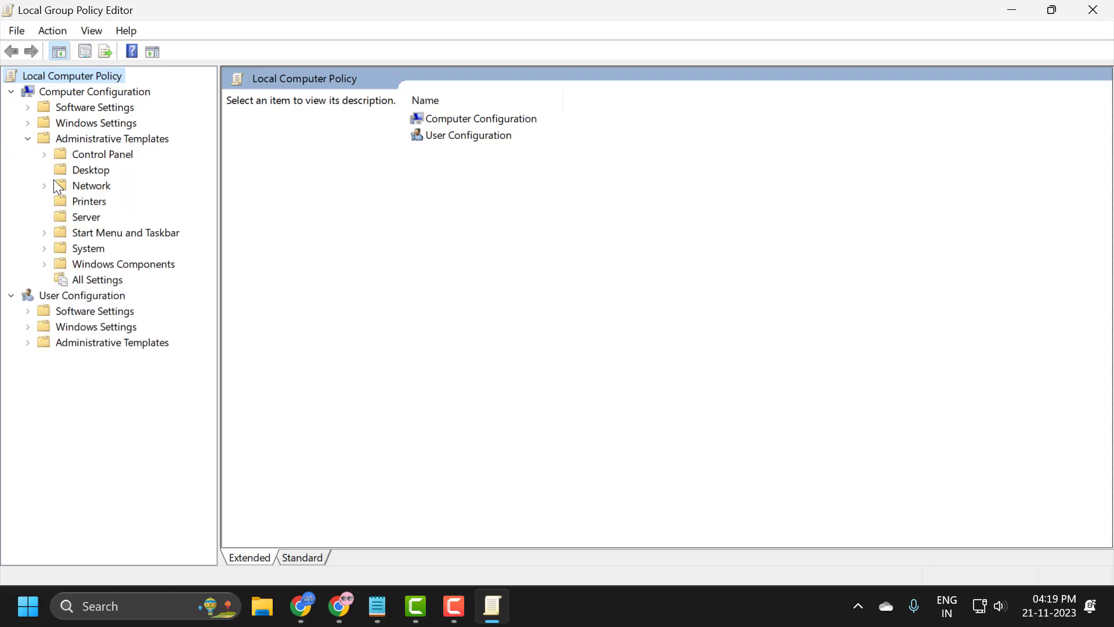
click(44, 250)
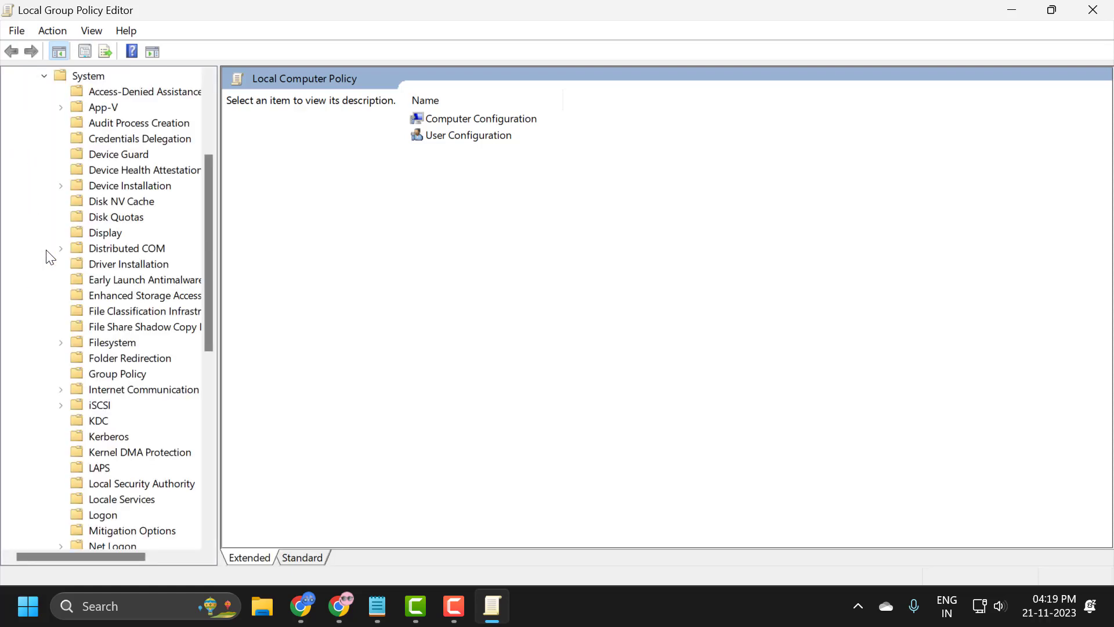
scroll(100, 307, down, 3)
scroll(100, 307, down, 3)
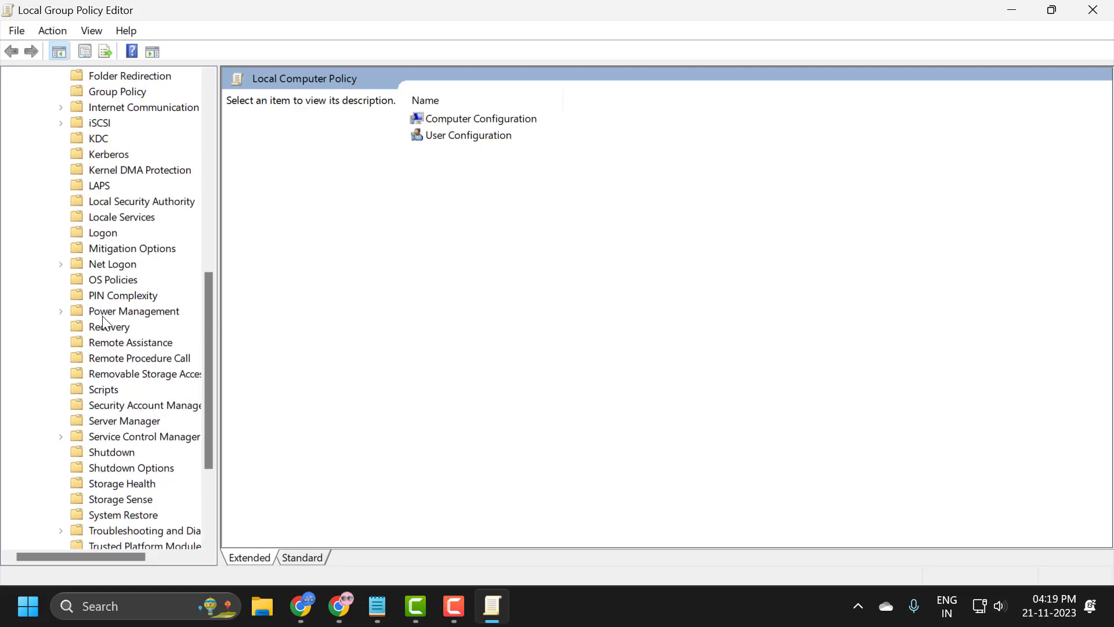
click(103, 233)
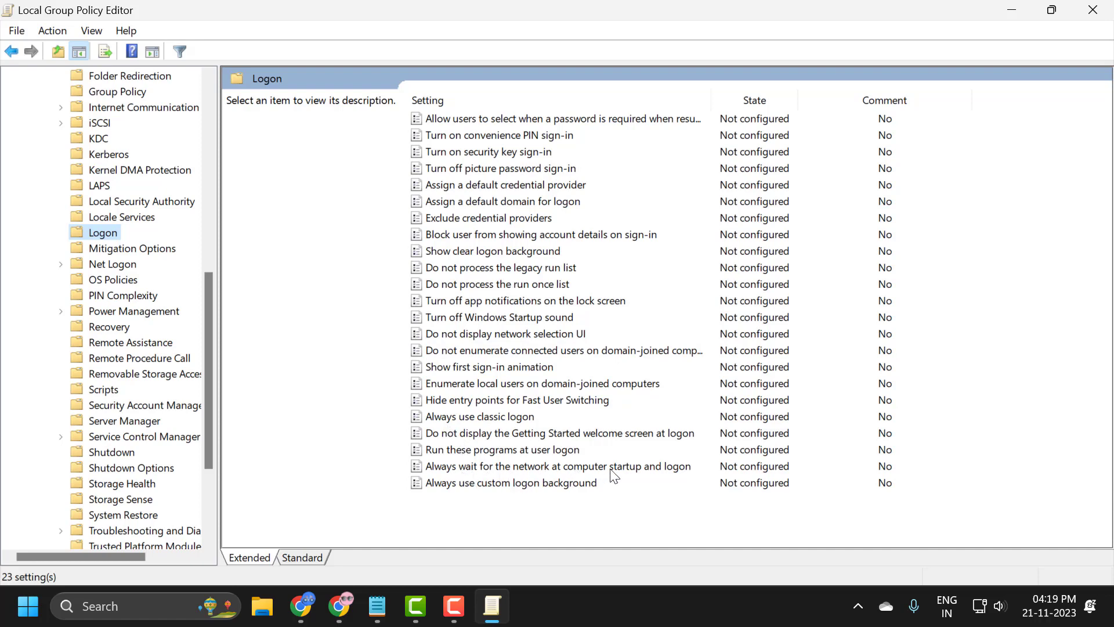
Set 'Always wait for the network at computer startup and logon' to Enabled and apply it.
click(667, 472)
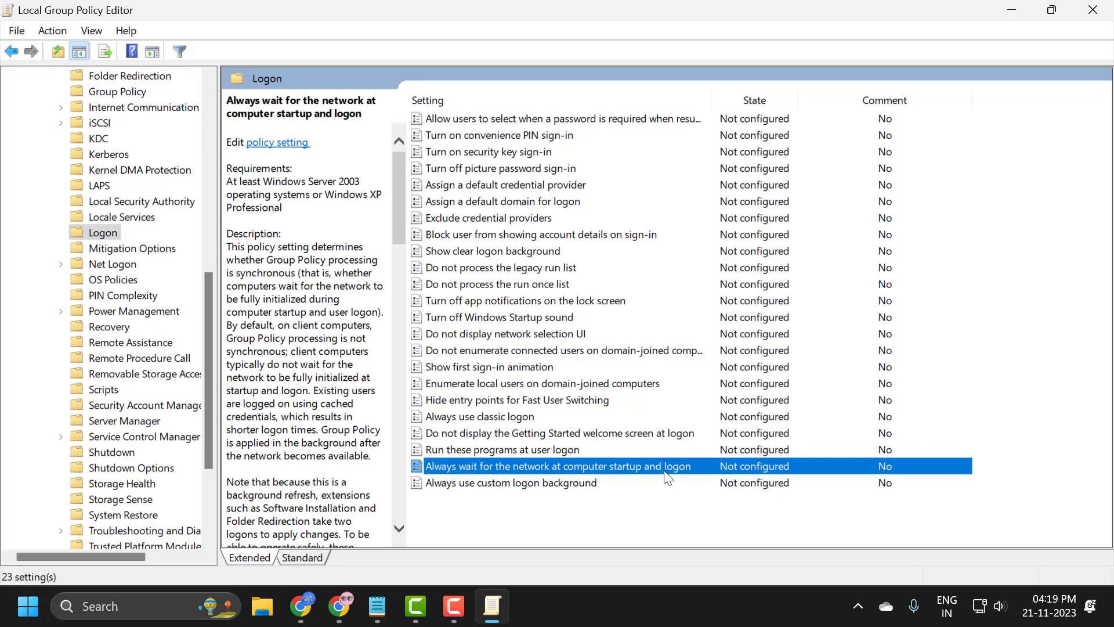
double_click(667, 477)
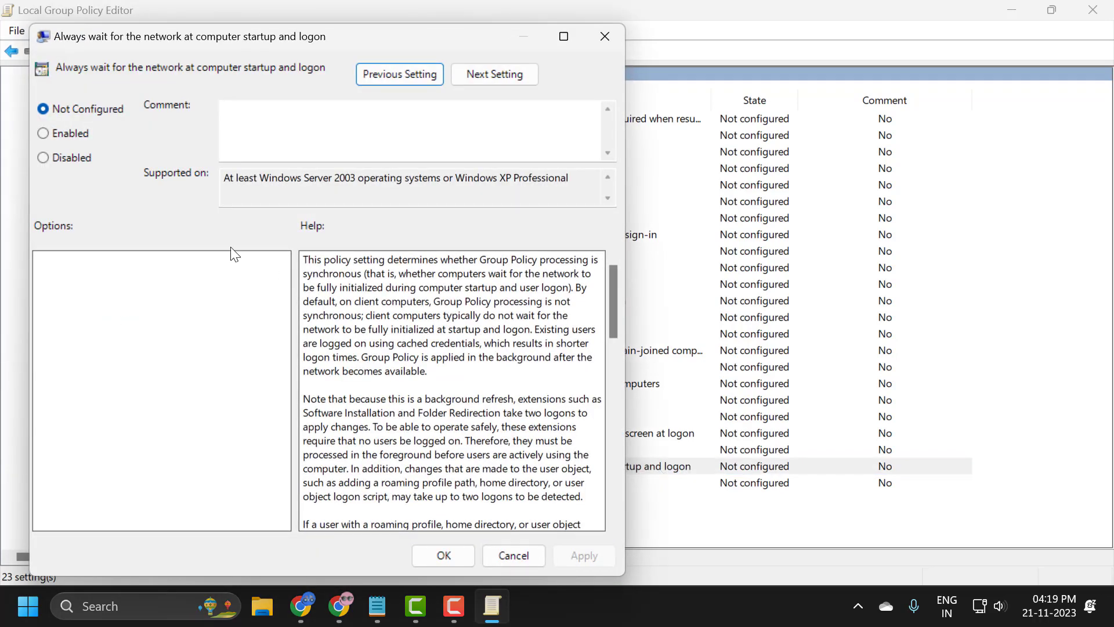
click(64, 133)
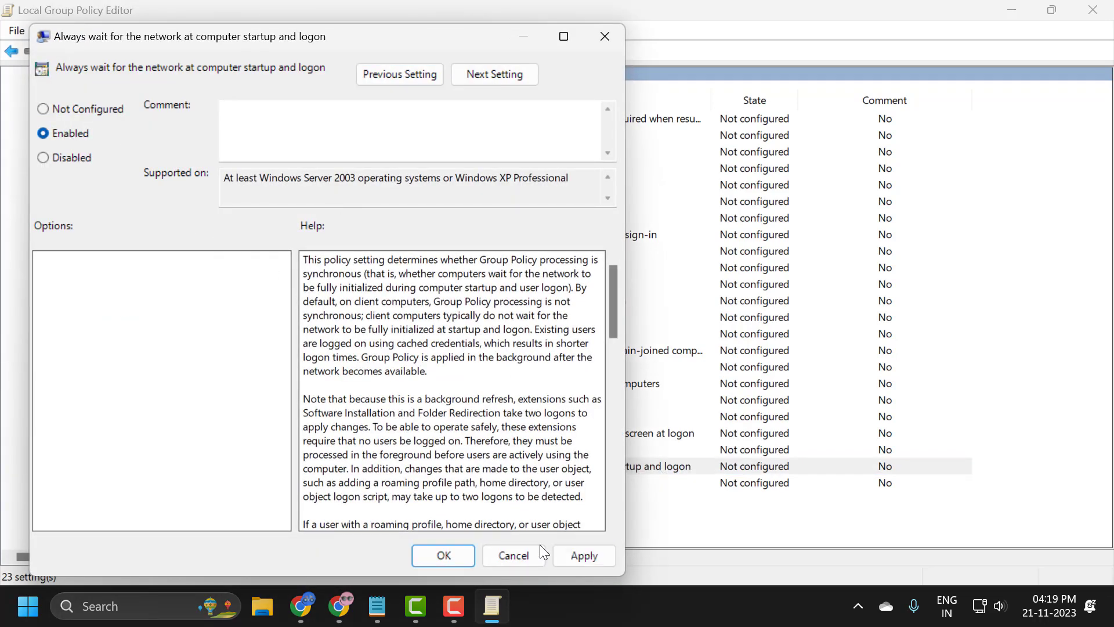
click(584, 555)
click(443, 556)
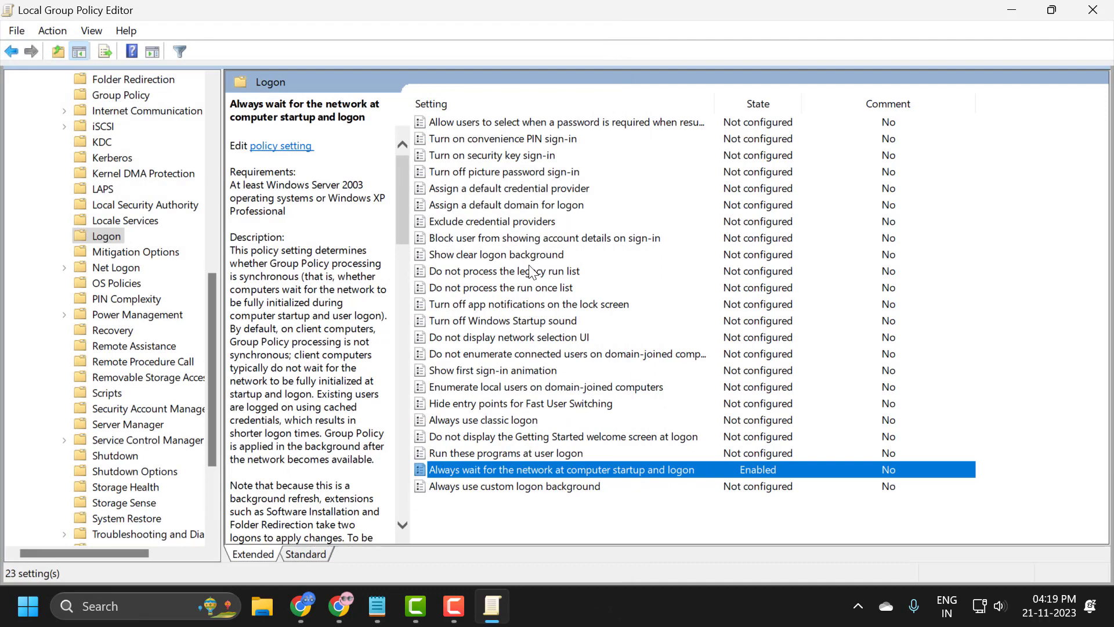
Minimize the policy editor and open the %temp% folder from Windows Search.
click(1011, 10)
click(165, 606)
text(%temp)
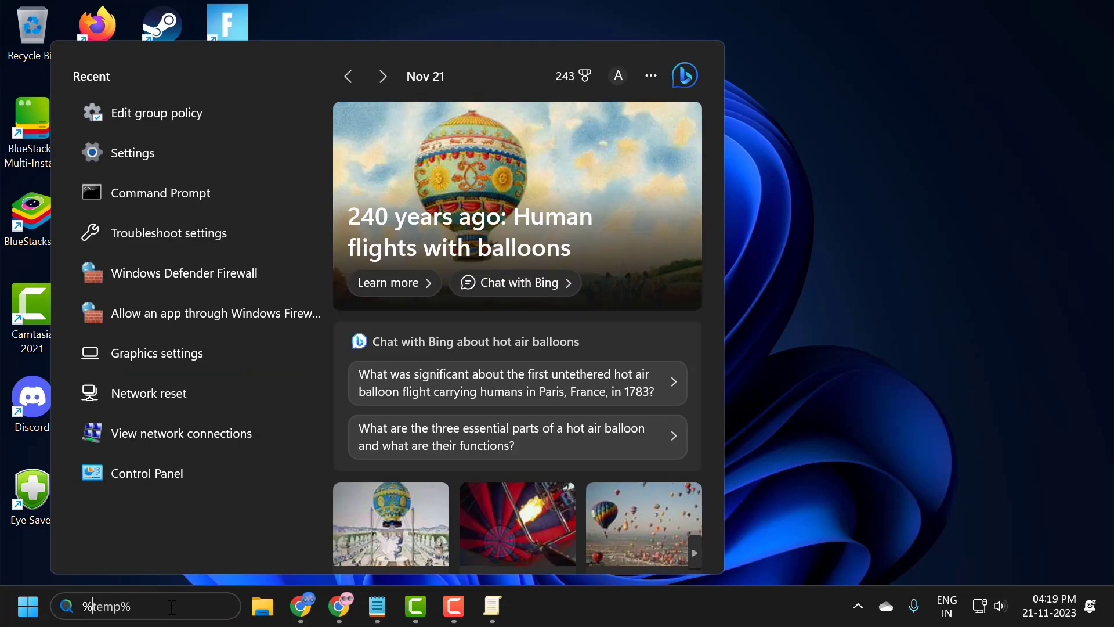
text(%temp)
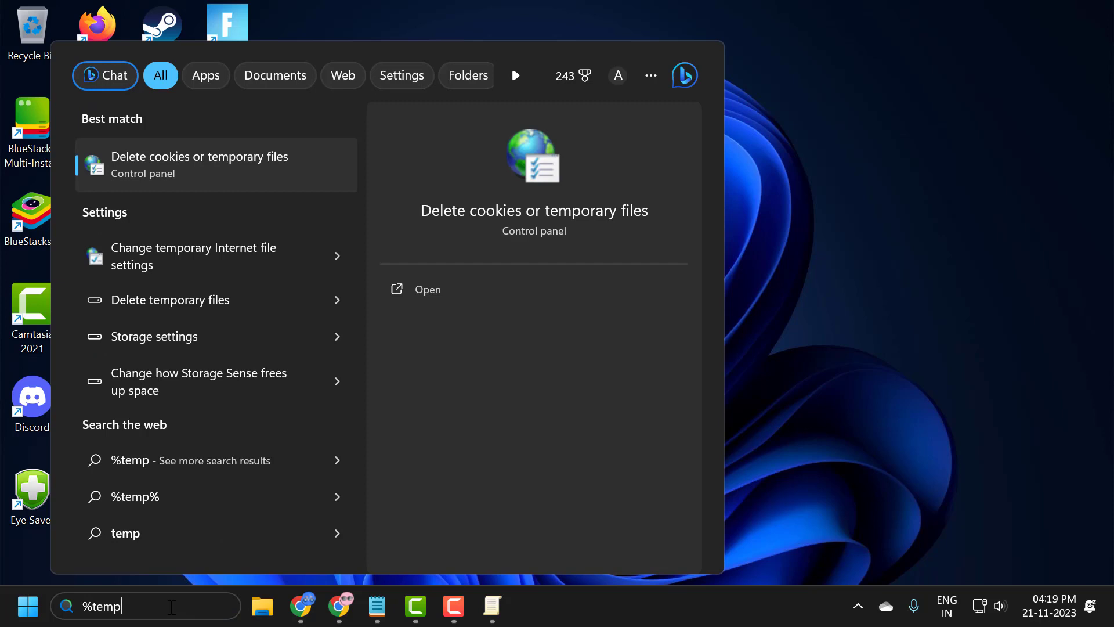
text(%)
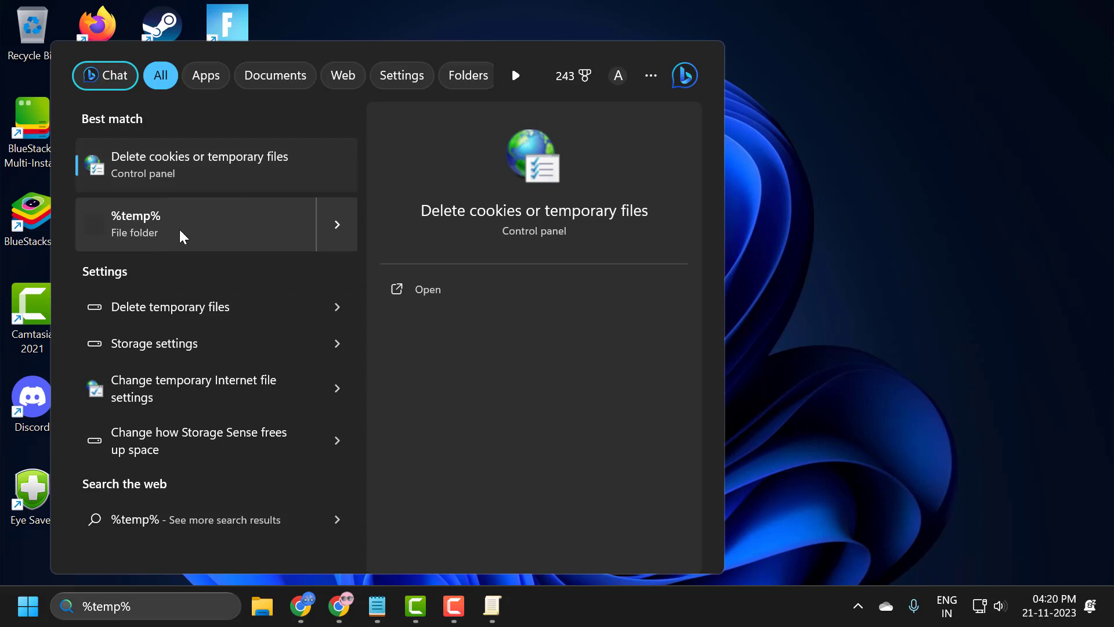
click(248, 244)
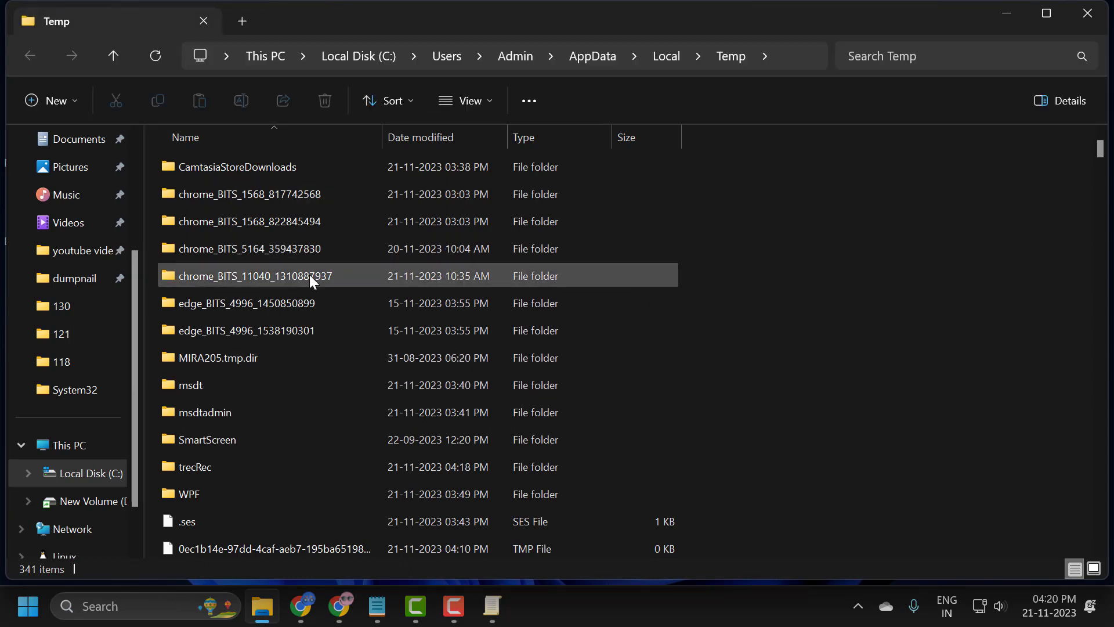
Select all items in Temp and delete them, continuing for all items when prompted.
click(308, 273)
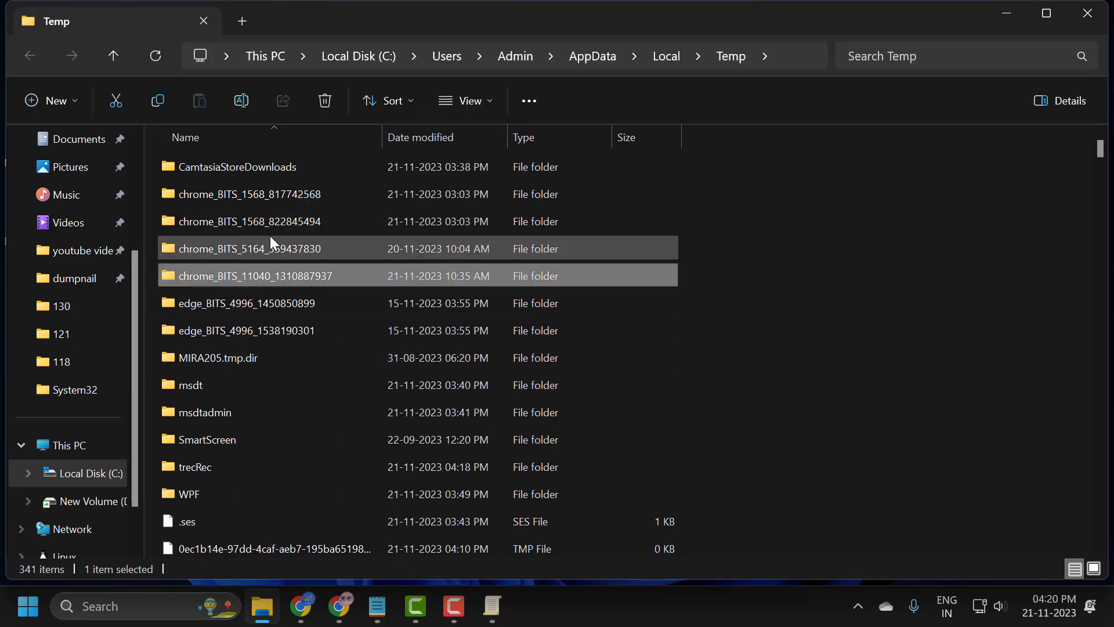
key(ctrl+a)
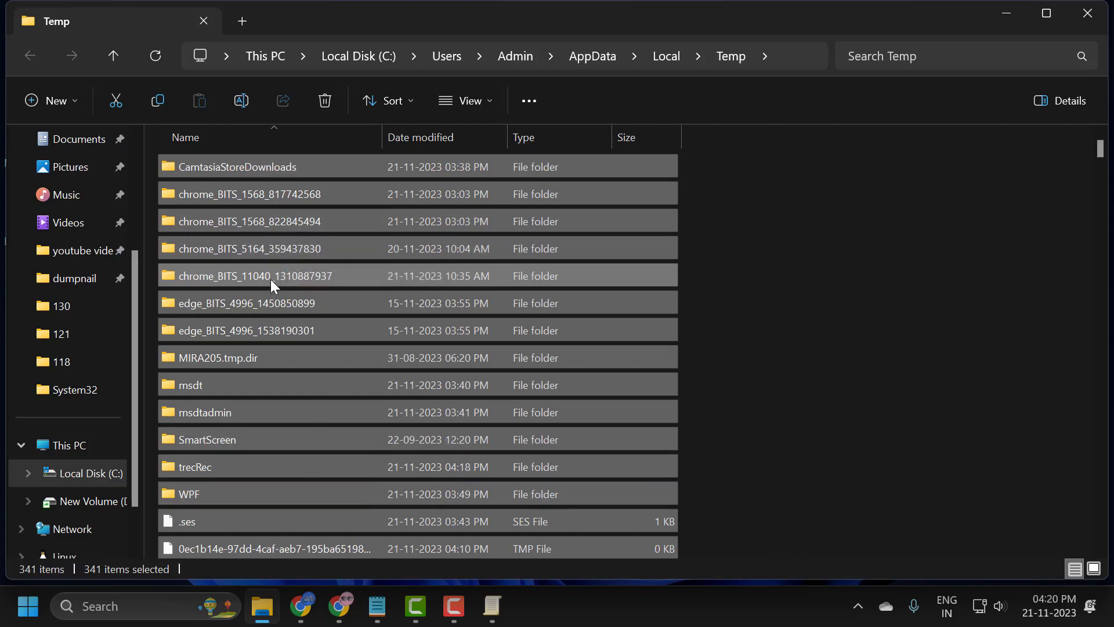
right_click(271, 279)
key(Escape)
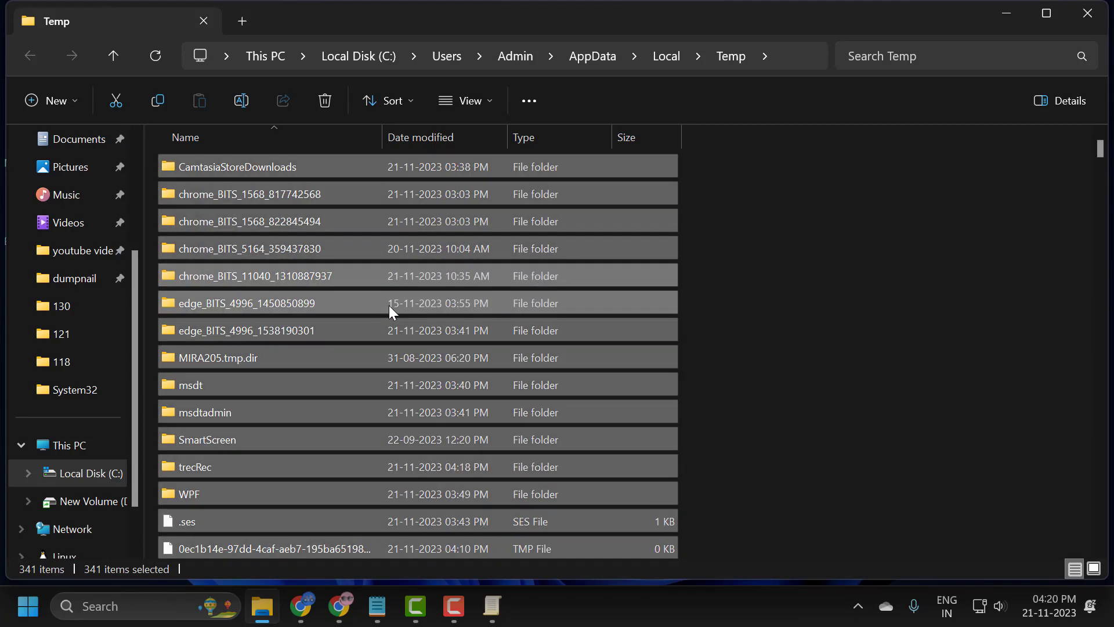
key(Delete)
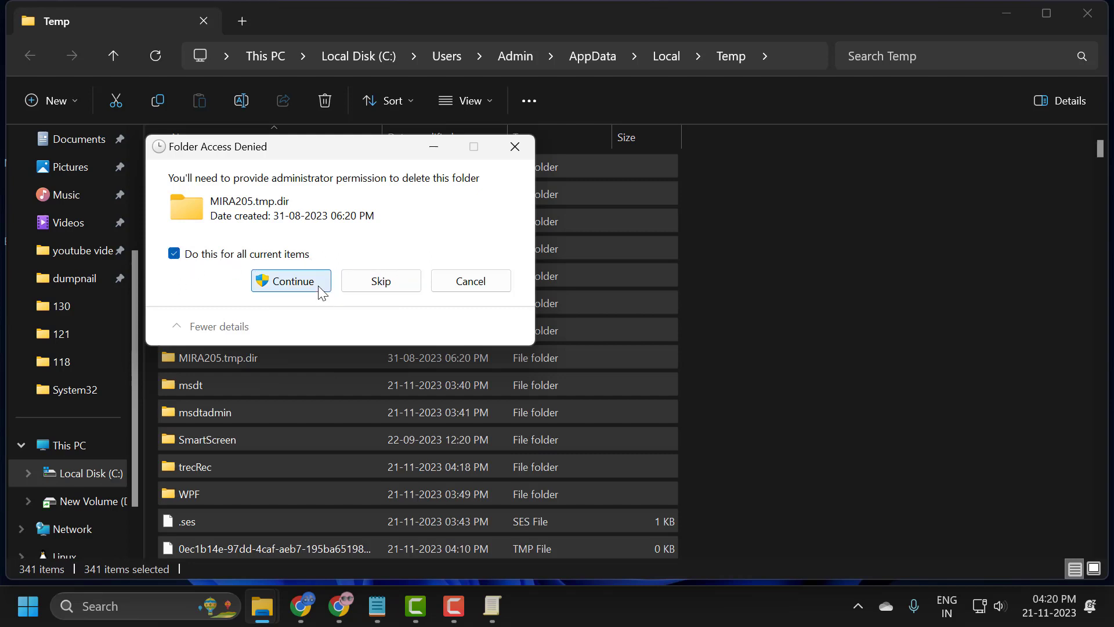
click(293, 280)
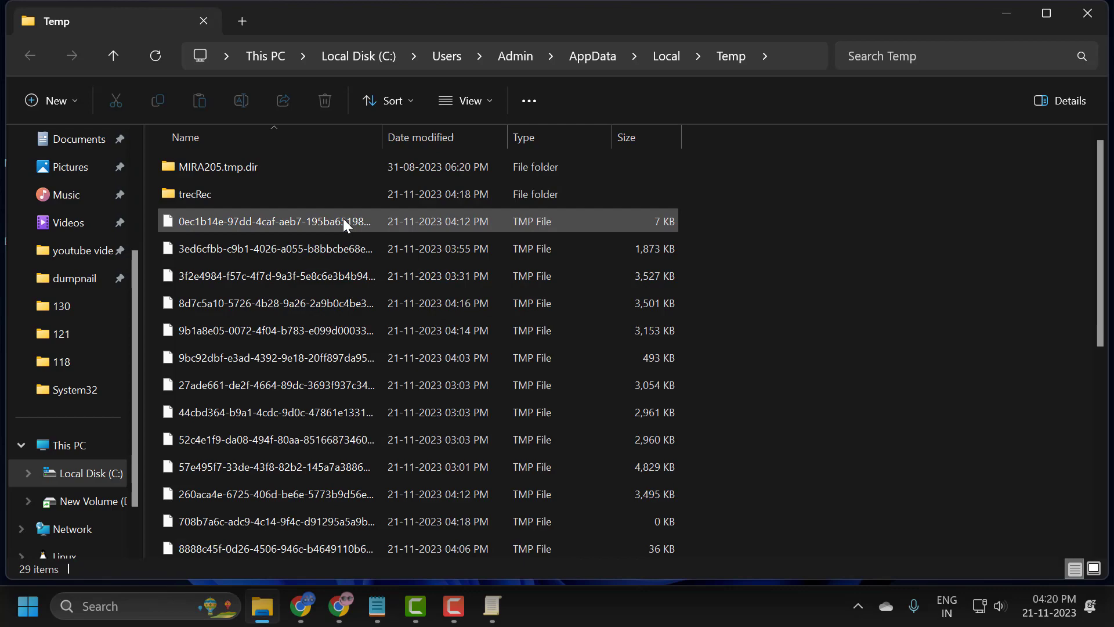
scroll(376, 385, down, 3)
scroll(394, 261, down, 3)
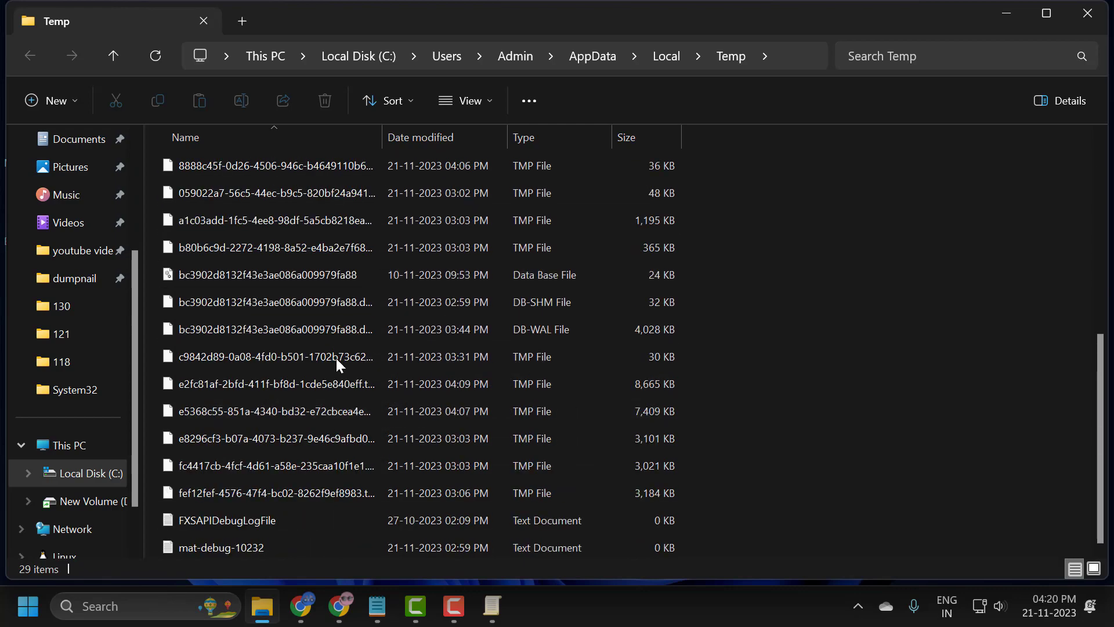
scroll(499, 242, up, 6)
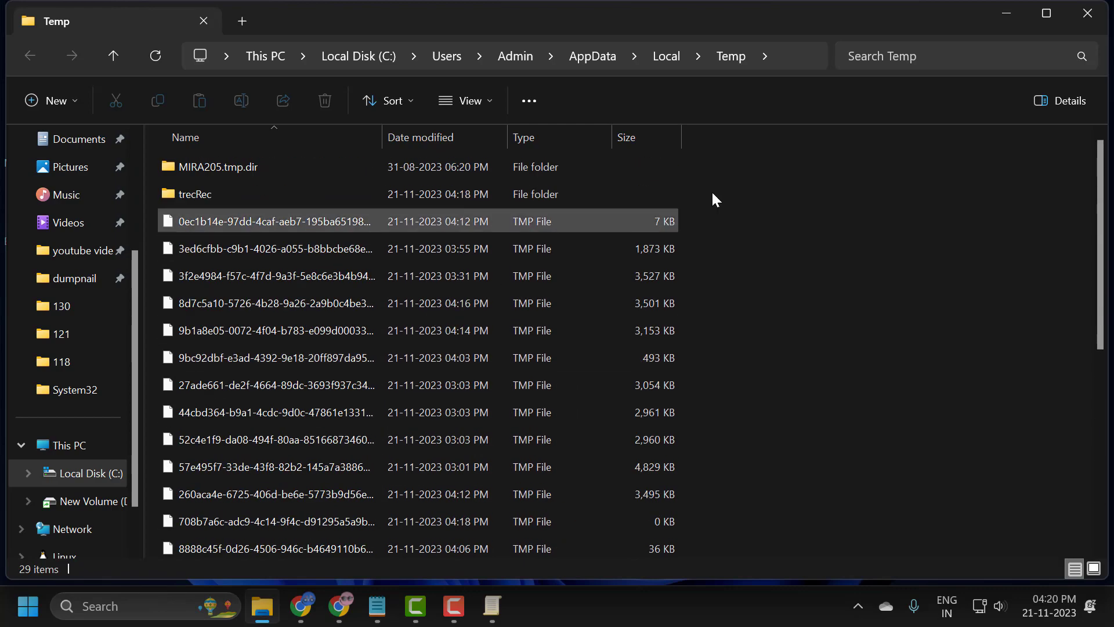
Close the Temp folder's File Explorer window.
click(1080, 18)
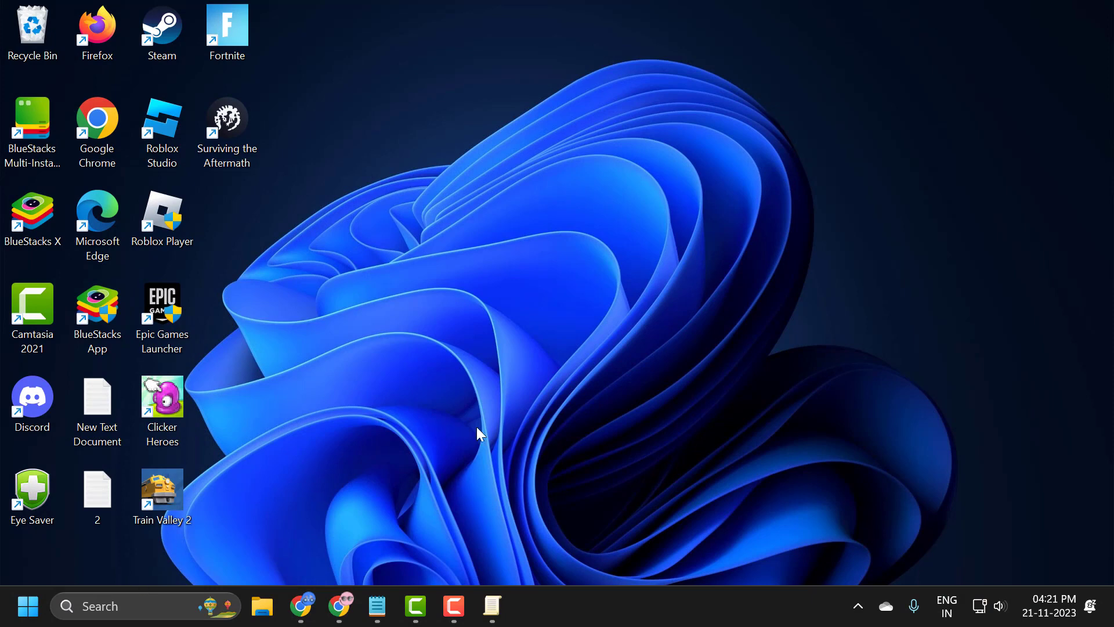